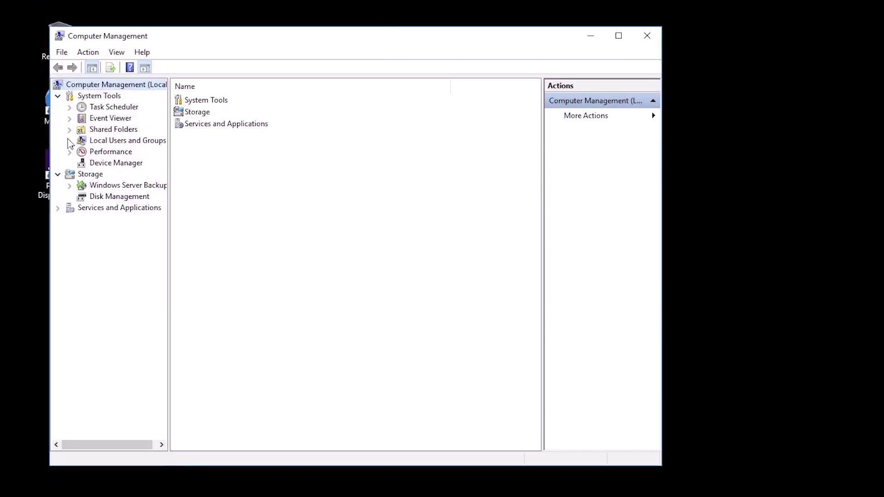
# List the local groups and open the aaAdministrators group's Properties
pyautogui.click(70, 140)
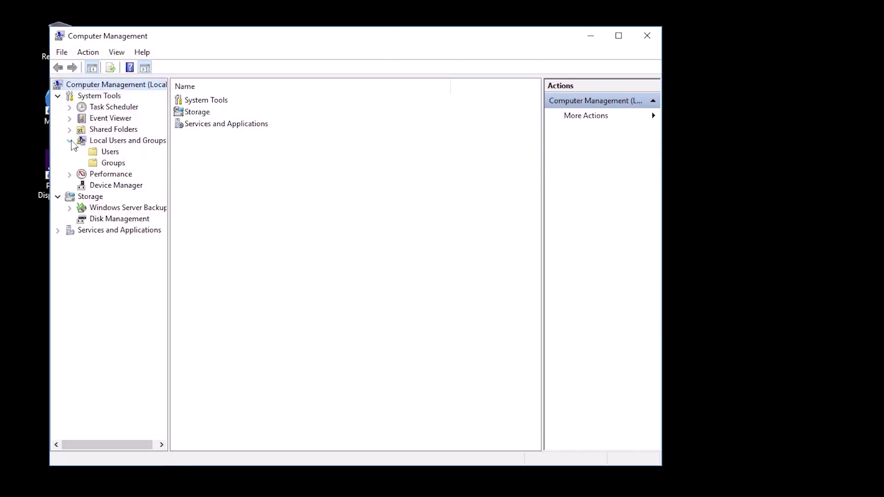
pyautogui.click(111, 164)
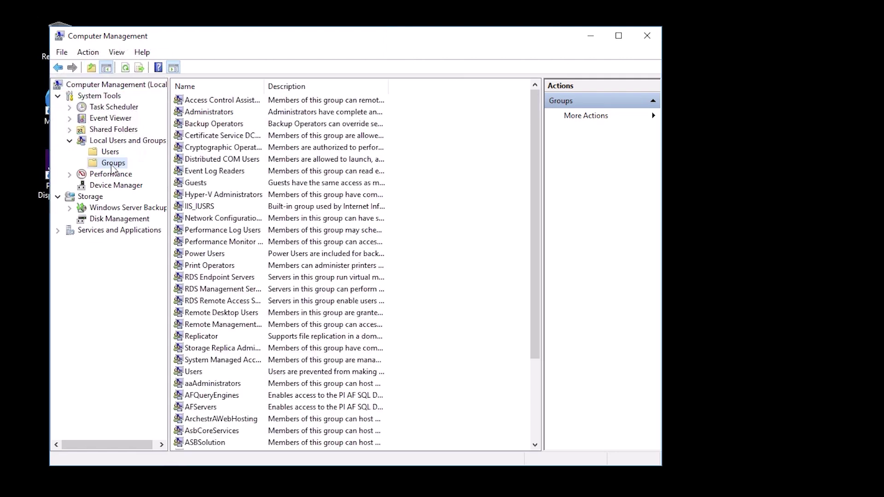
pyautogui.scroll(-2, 207, 275)
pyautogui.scroll(-1, 207, 276)
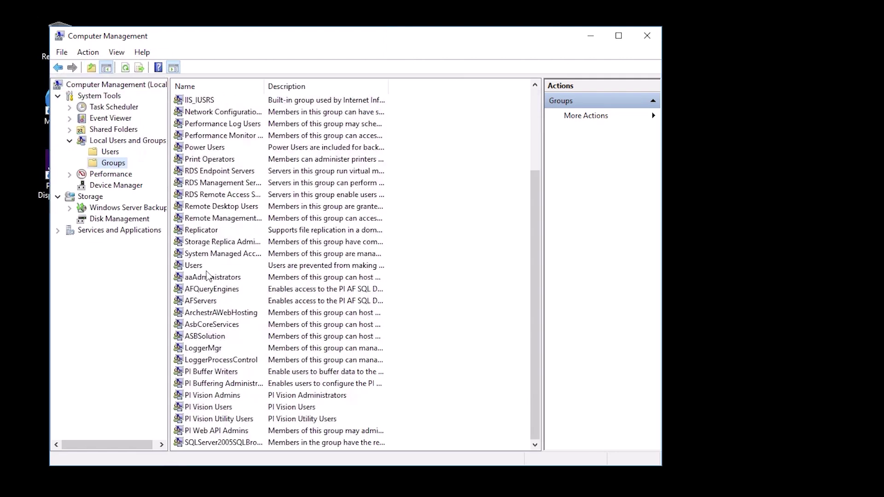
pyautogui.doubleClick(207, 275)
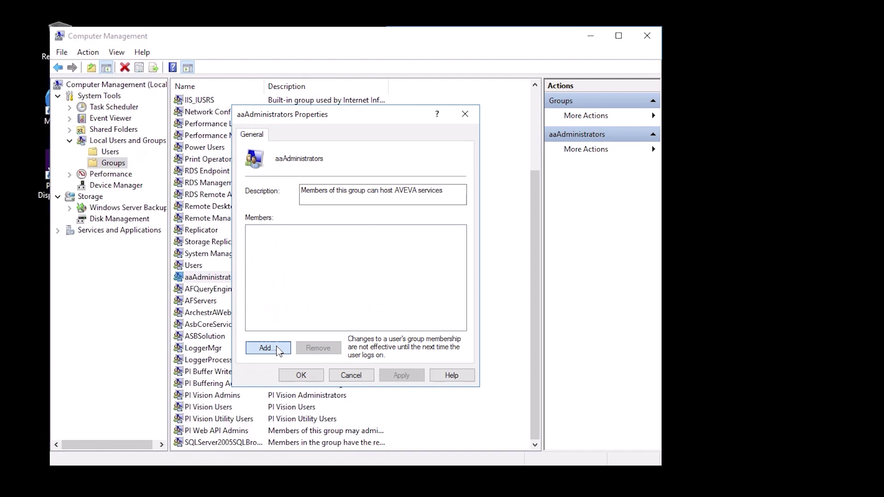
# Add the verified account student01 (PISCHOOL\student01) to the aaAdministrators members
pyautogui.click(279, 350)
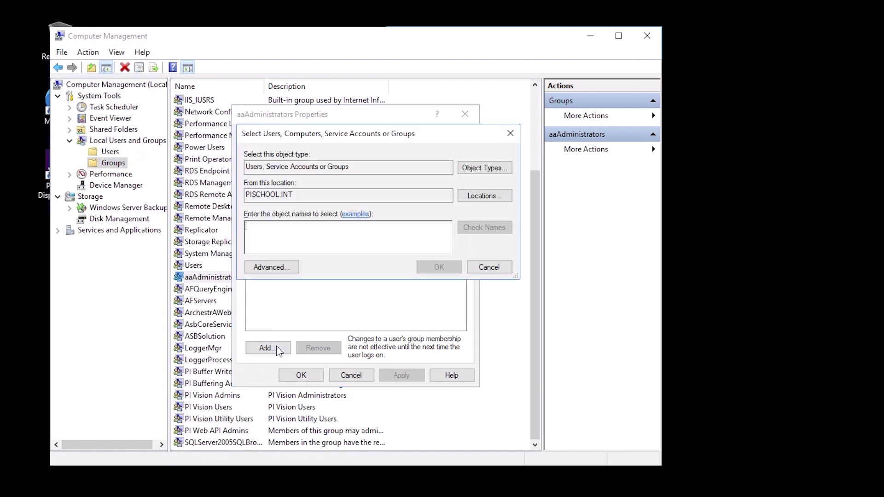
pyautogui.write('student01')
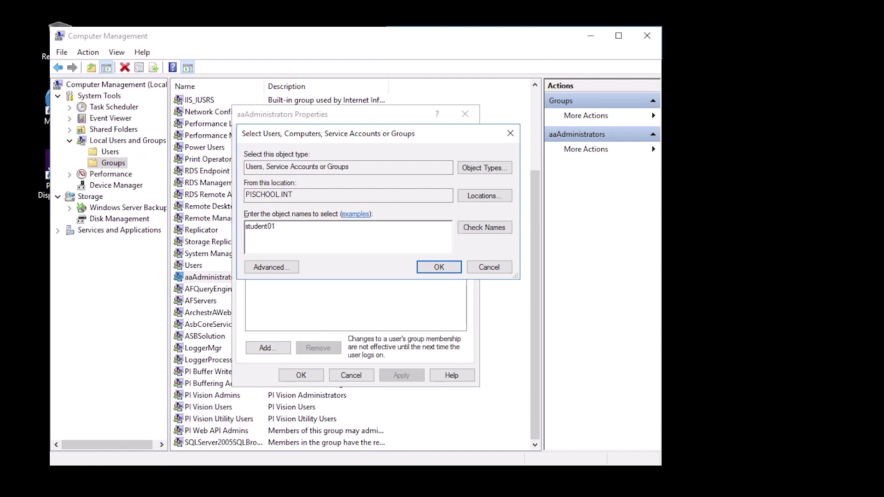
pyautogui.click(484, 231)
pyautogui.click(445, 268)
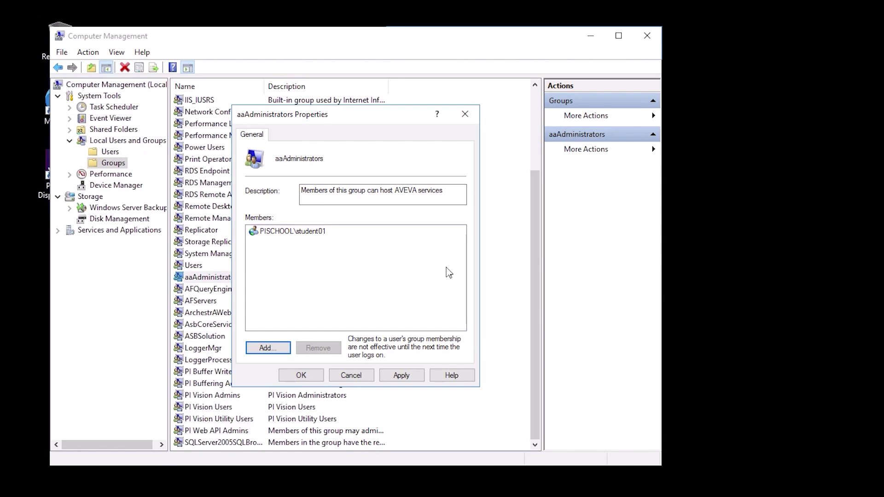
# Confirm the membership change, close Computer Management, and expand the AVEVA Start-menu folder
pyautogui.click(295, 381)
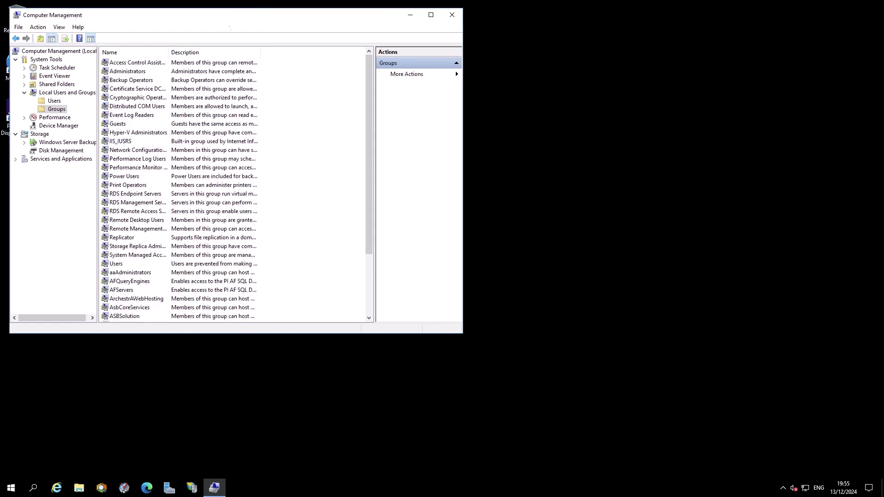
pyautogui.moveTo(226, 19); pyautogui.dragTo(244, 49)
pyautogui.click(470, 46)
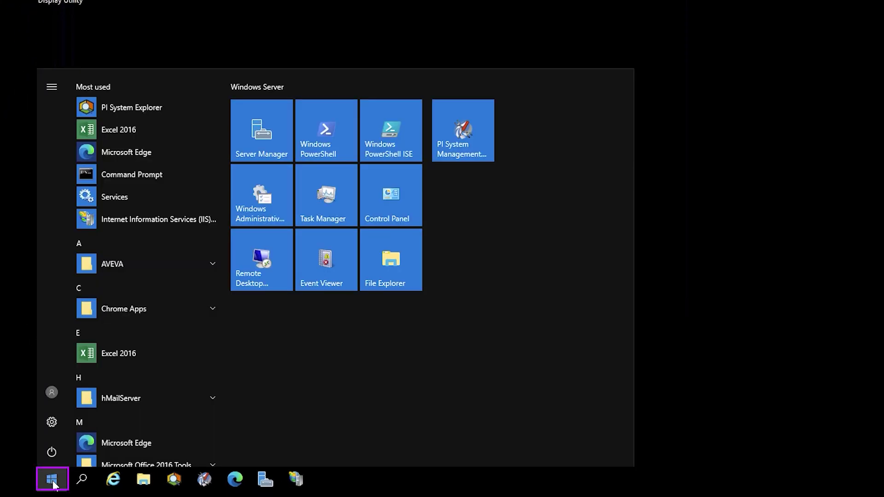
pyautogui.click(208, 263)
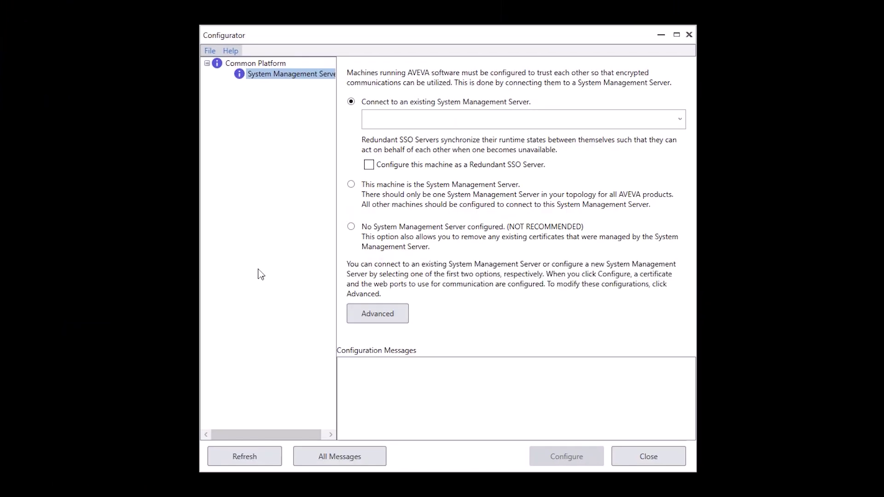
# Select 'This machine is the System Management Server' and bring up its Advanced settings
pyautogui.click(351, 185)
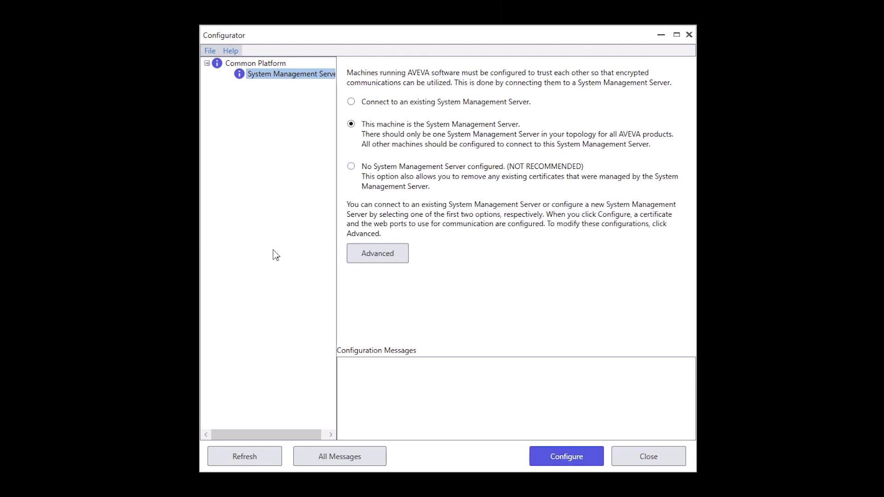
pyautogui.click(368, 253)
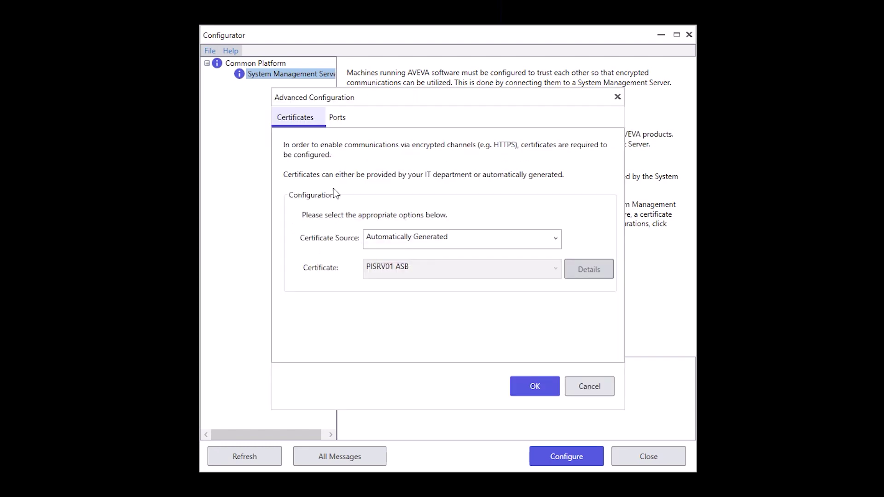
# On the Ports tab, change HTTP to 81 and HTTPS to 444
pyautogui.click(338, 119)
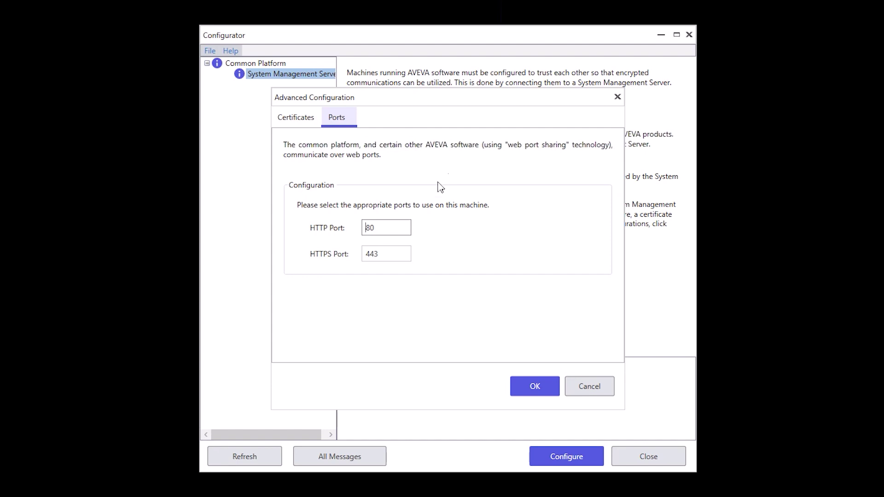
pyautogui.press('BackSpace')
pyautogui.write('1')
pyautogui.click(386, 254)
pyautogui.write('4')
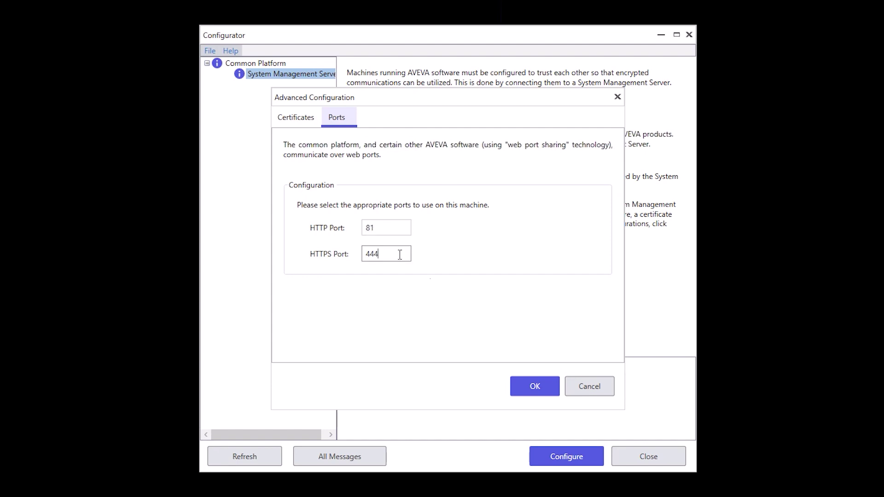
# Set the certificate source to Provided by IT, pick pisrv01.pischool.int, and review its details
pyautogui.click(300, 127)
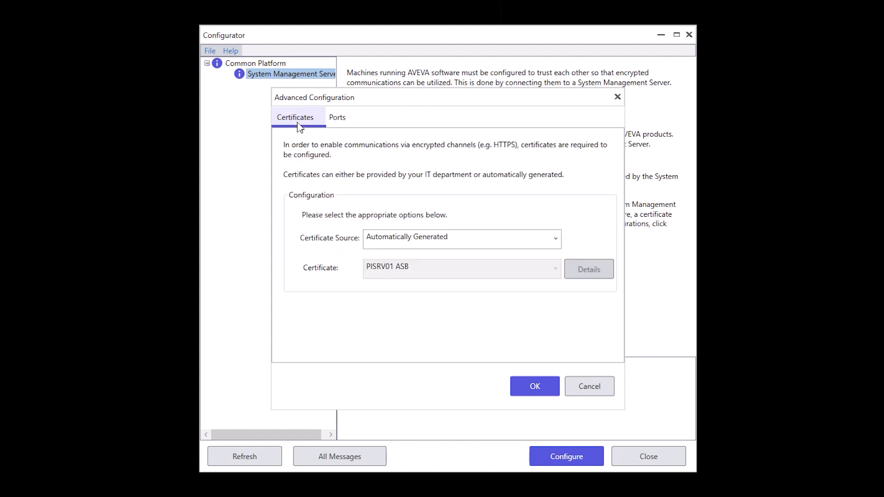
pyautogui.click(559, 240)
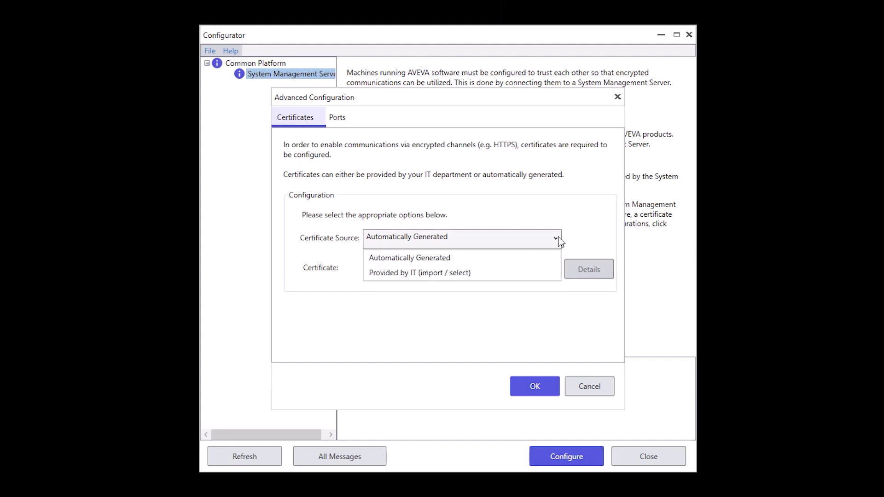
pyautogui.click(514, 275)
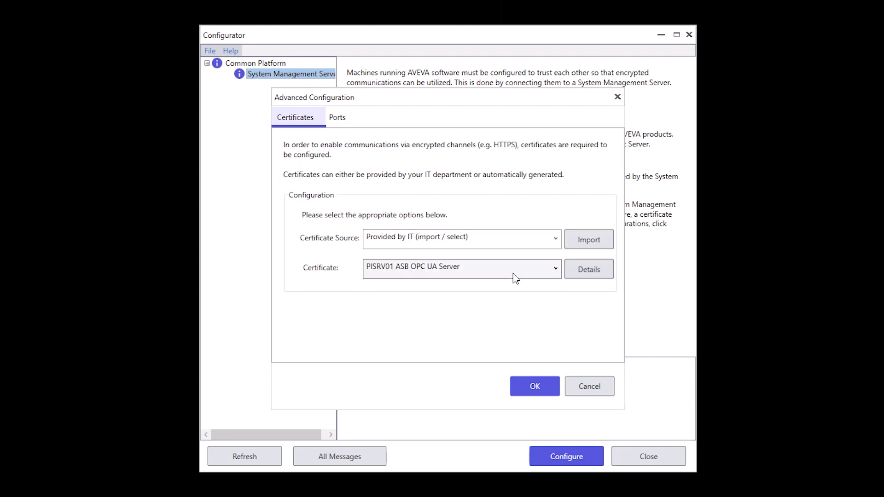
pyautogui.click(515, 274)
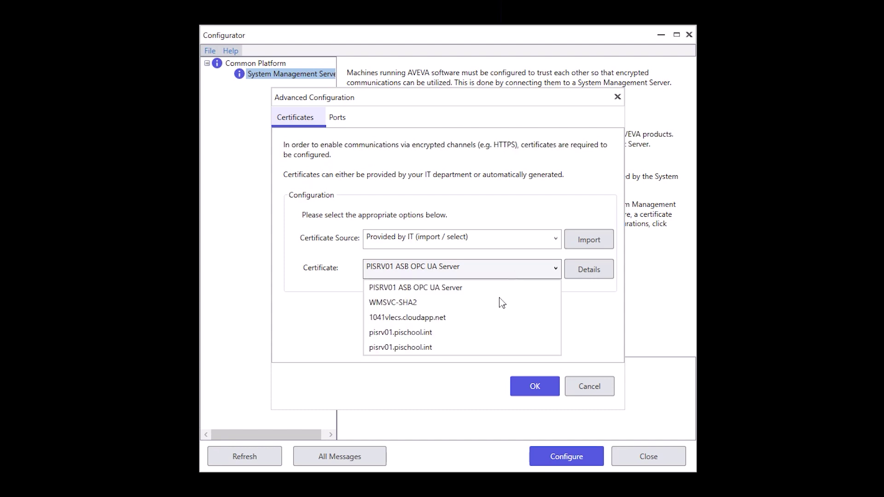
pyautogui.click(495, 333)
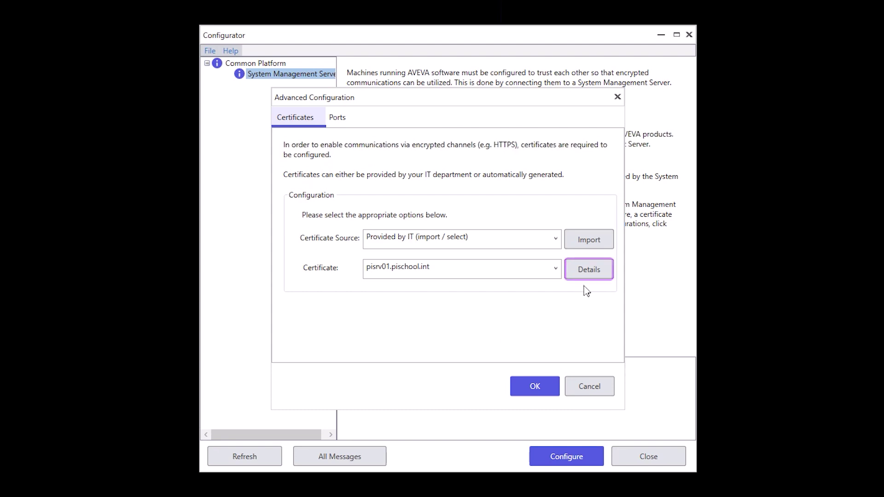
pyautogui.click(606, 274)
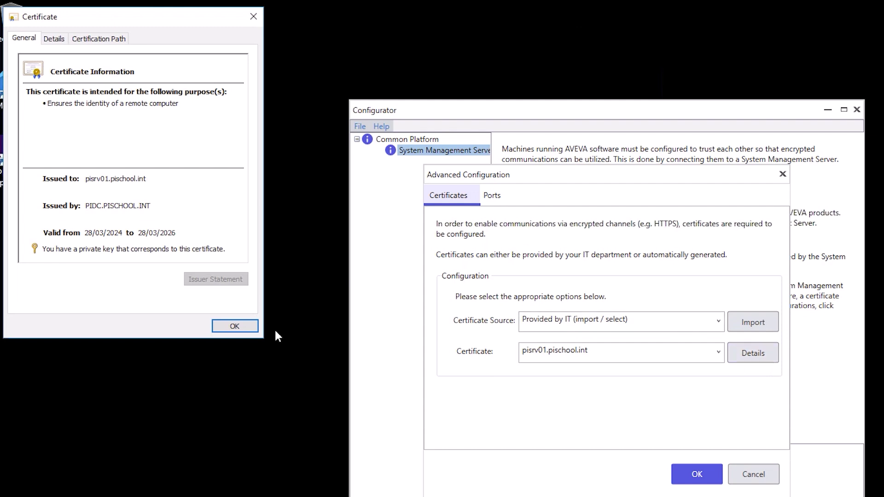
pyautogui.click(248, 329)
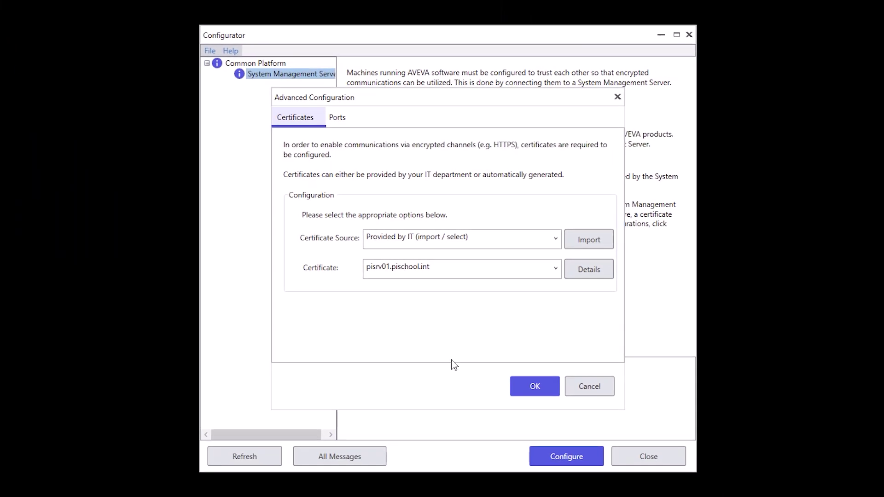
# Accept the advanced settings, run Configure, and answer Yes to the single-server warning
pyautogui.click(535, 388)
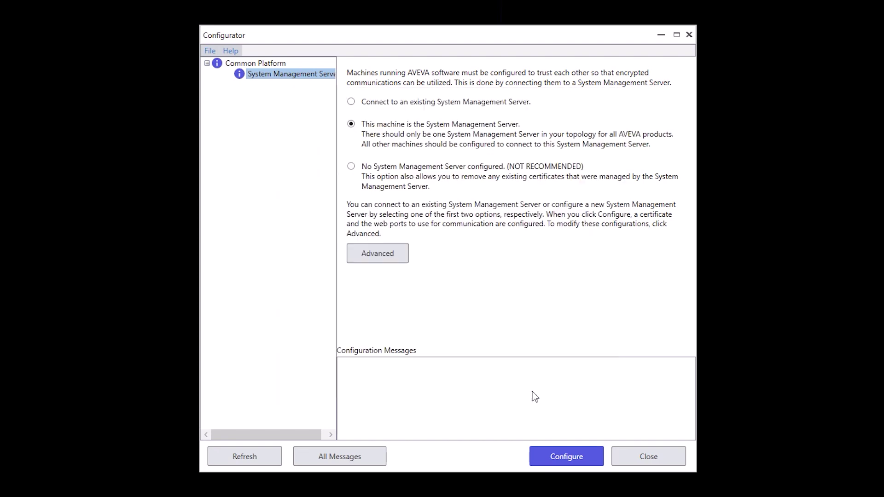
pyautogui.click(583, 463)
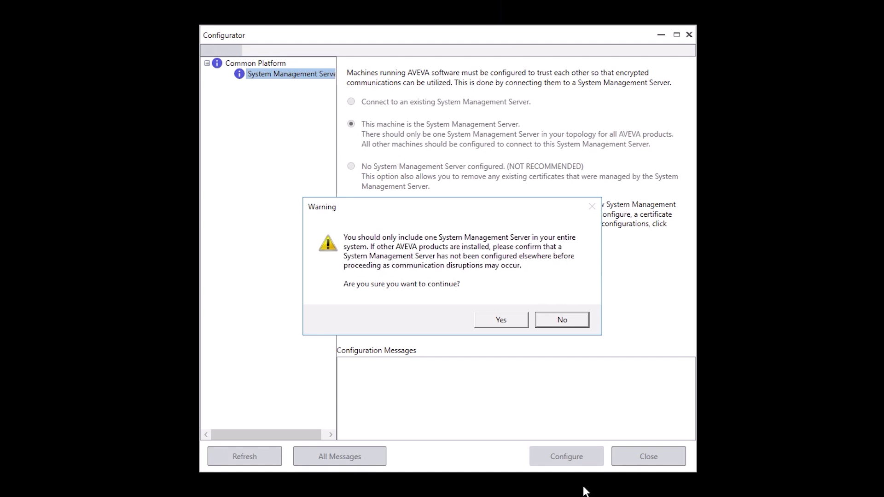
pyautogui.click(503, 321)
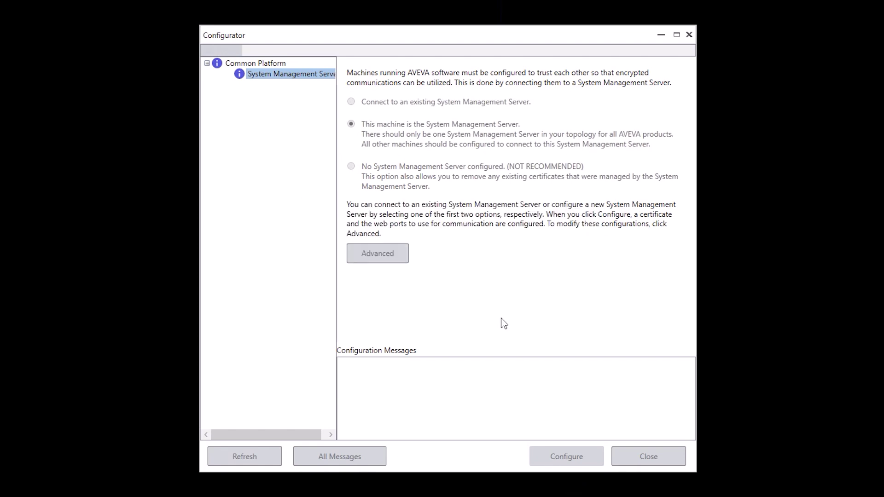